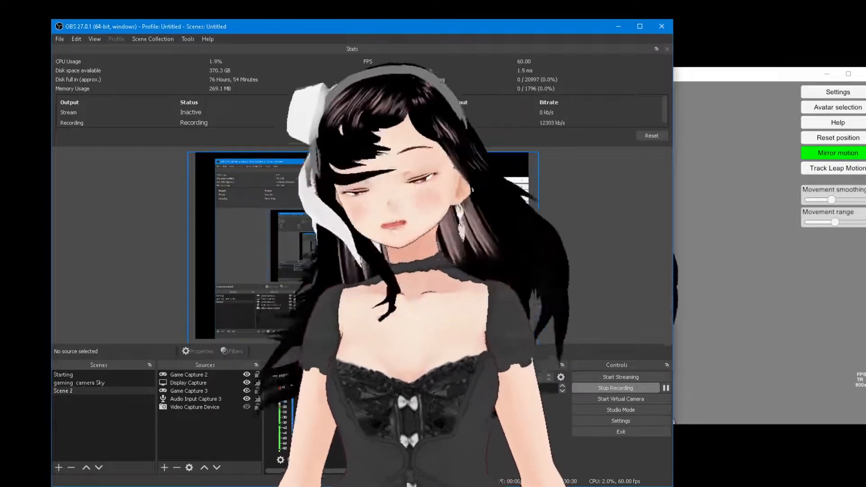
- Restore Game Capture 2's cropped left and right sides, then shrink it toward the preview's lower right
{"action": "left_click", "coordinate": [387, 257]}
{"action": "left_click_drag", "start_coordinate": [474, 152], "coordinate": [409, 206]}
{"action": "mouse_move", "coordinate": [332, 270]}
{"action": "left_mouse_down"}
{"action": "mouse_move", "coordinate": [438, 269]}
{"action": "mouse_move", "coordinate": [340, 269]}
{"action": "left_mouse_up"}
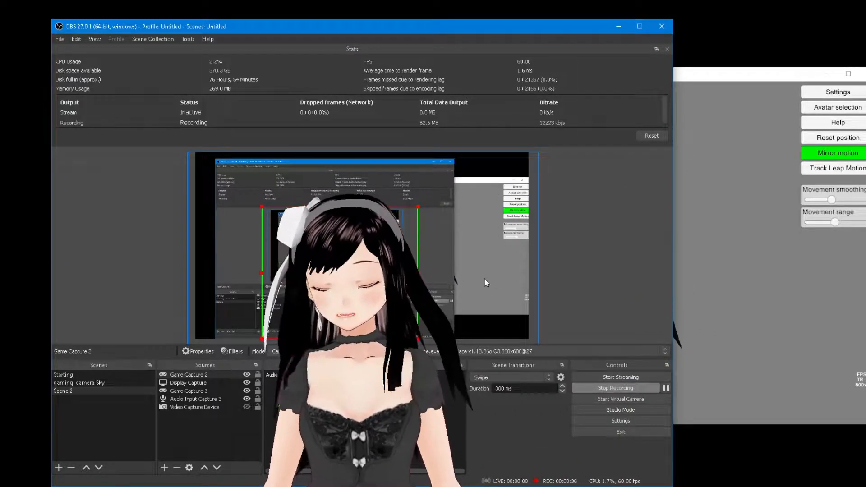
{"action": "left_click_drag", "start_coordinate": [418, 272], "coordinate": [455, 272]}
{"action": "left_click_drag", "start_coordinate": [261, 272], "coordinate": [218, 272]}
{"action": "left_click_drag", "start_coordinate": [330, 281], "coordinate": [384, 283]}
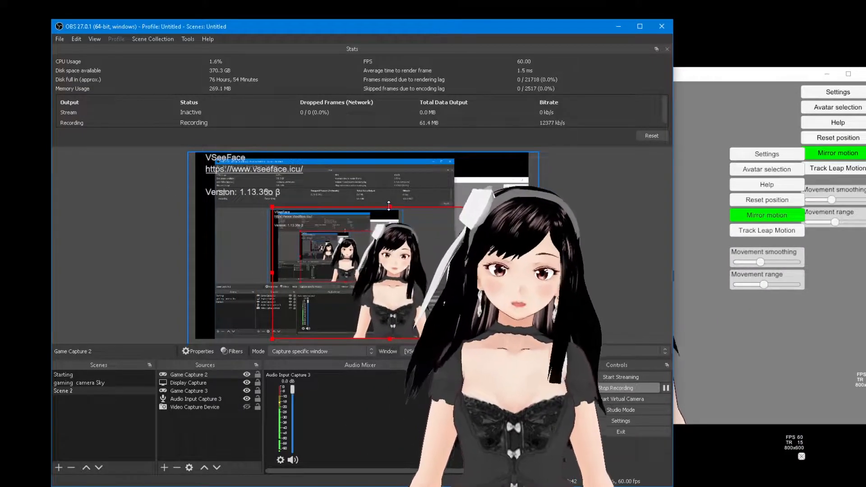
{"action": "left_click_drag", "start_coordinate": [389, 206], "coordinate": [442, 256]}
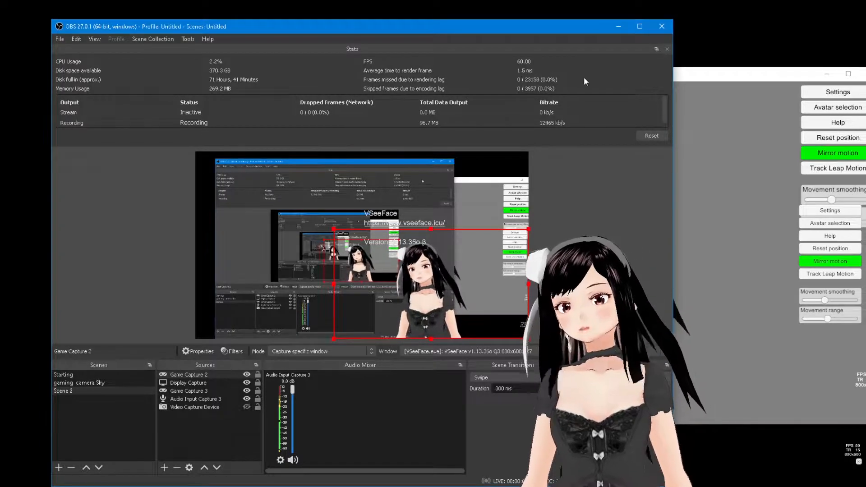
{"action": "left_click_drag", "start_coordinate": [270, 28], "coordinate": [283, 27]}
{"action": "left_click", "coordinate": [599, 198]}
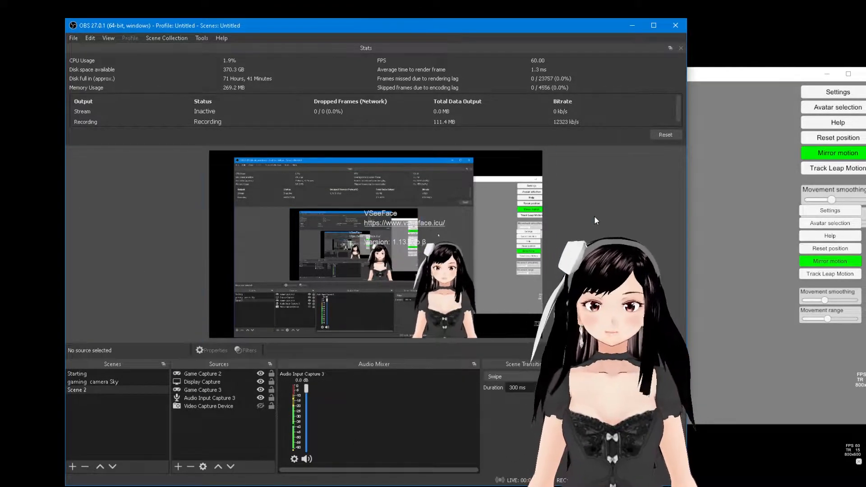
{"action": "left_click", "coordinate": [677, 48]}
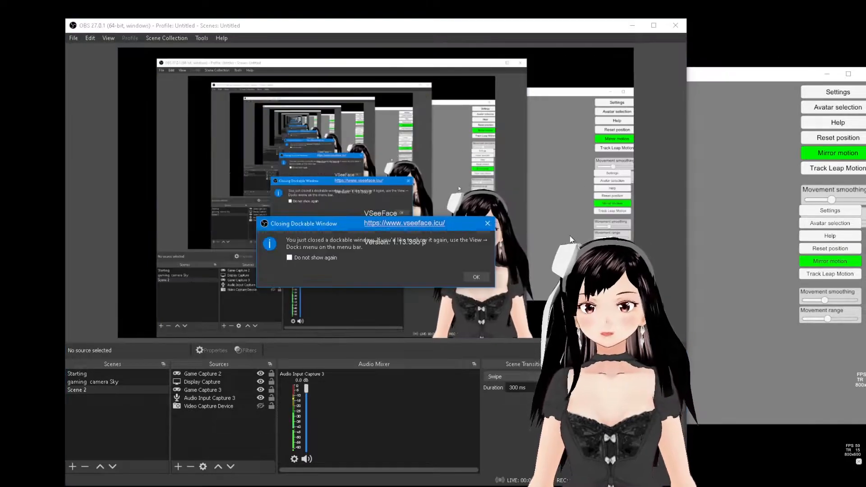
{"action": "left_click", "coordinate": [475, 276]}
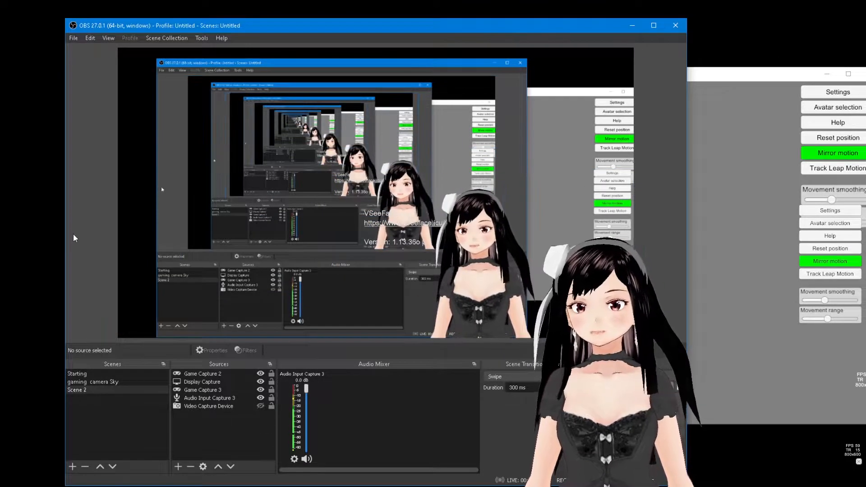
{"action": "left_click", "coordinate": [113, 38]}
{"action": "mouse_move", "coordinate": [120, 64]}
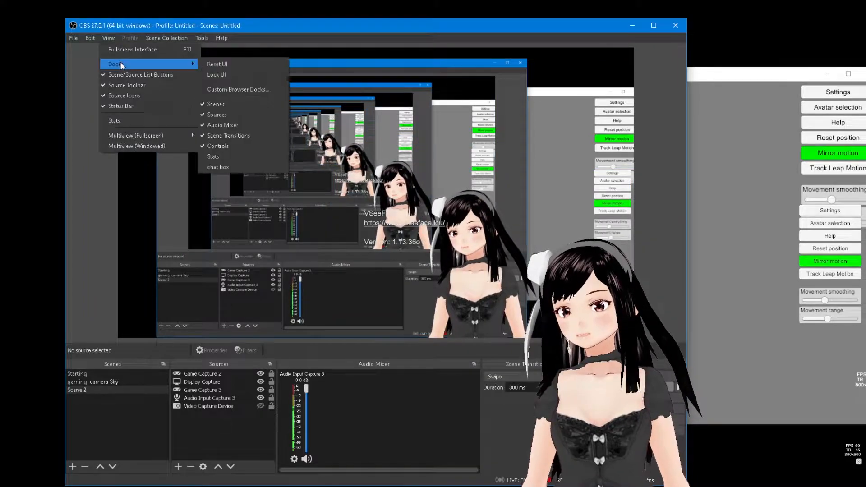
{"action": "left_click", "coordinate": [258, 156]}
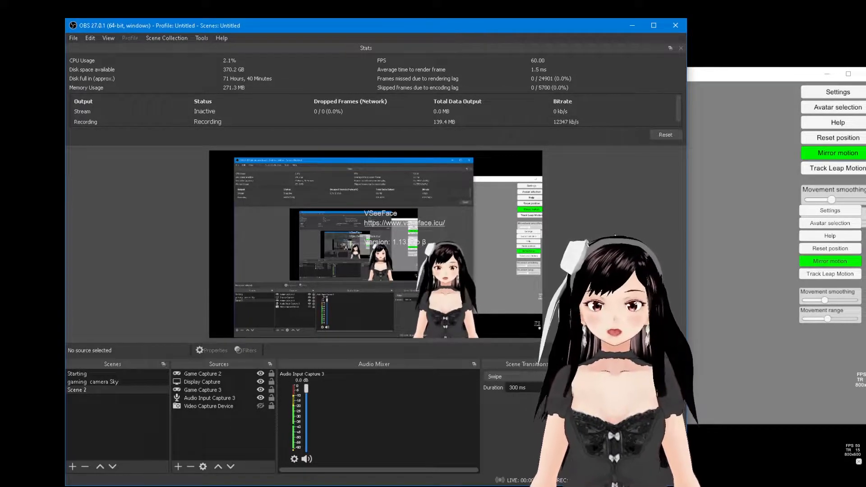
- Move the VSeeFace window left over OBS and hide its interface for a transparent background
{"action": "left_click", "coordinate": [767, 269]}
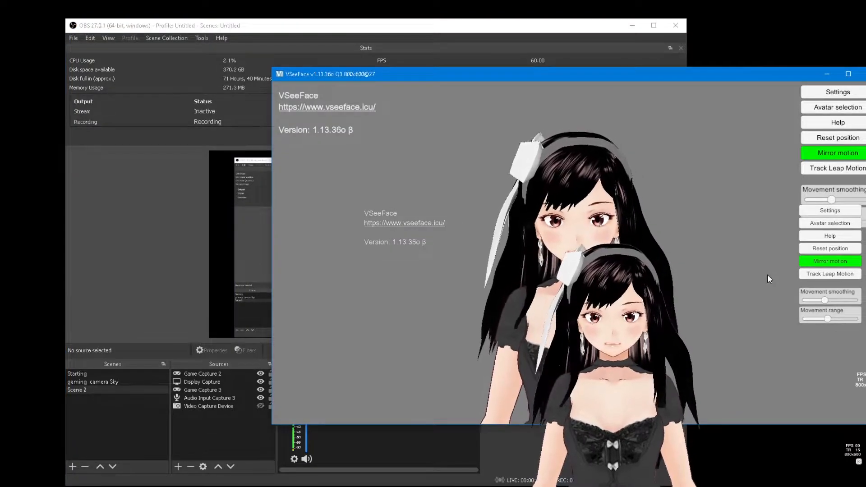
{"action": "left_click_drag", "start_coordinate": [598, 75], "coordinate": [501, 72]}
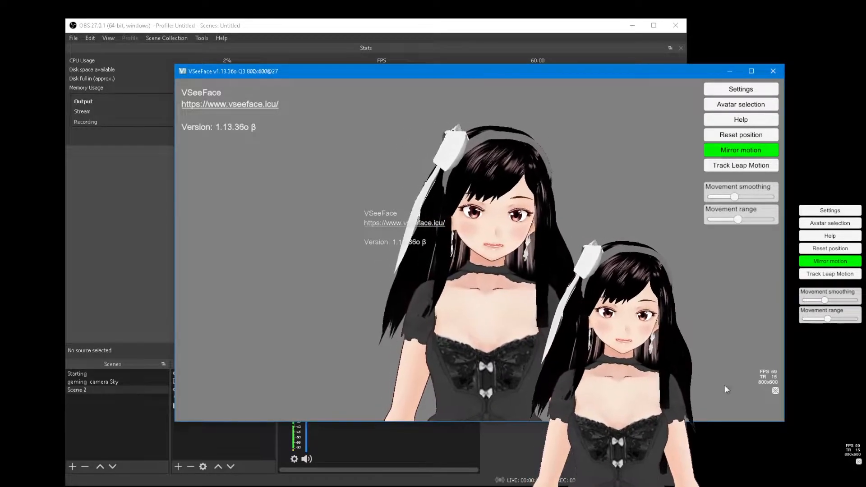
{"action": "left_click", "coordinate": [775, 391]}
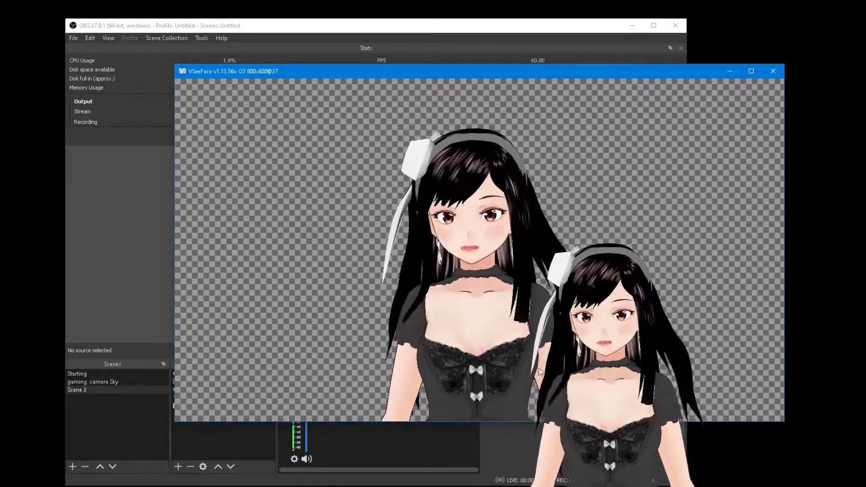
{"action": "left_click", "coordinate": [520, 435]}
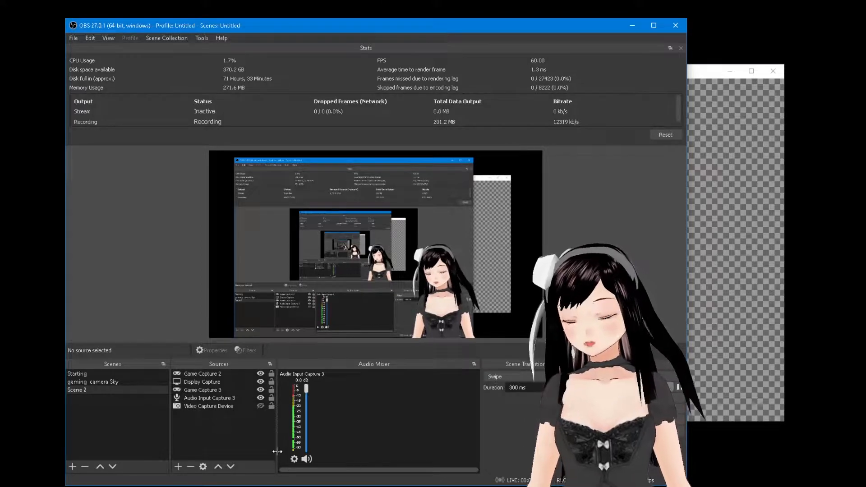
{"action": "left_click", "coordinate": [179, 466]}
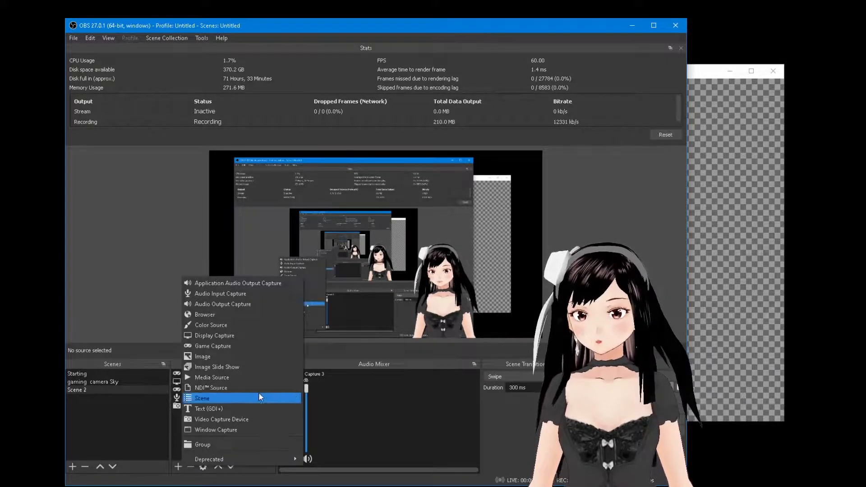
{"action": "left_click", "coordinate": [259, 349]}
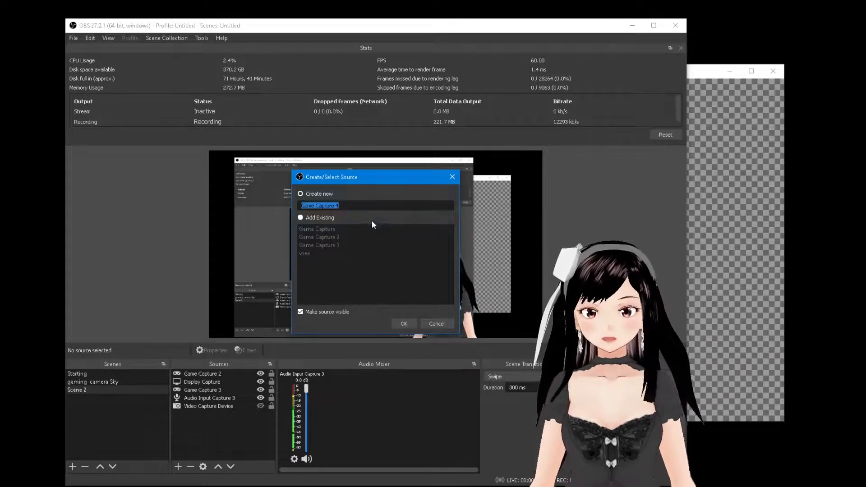
{"action": "left_click", "coordinate": [437, 324]}
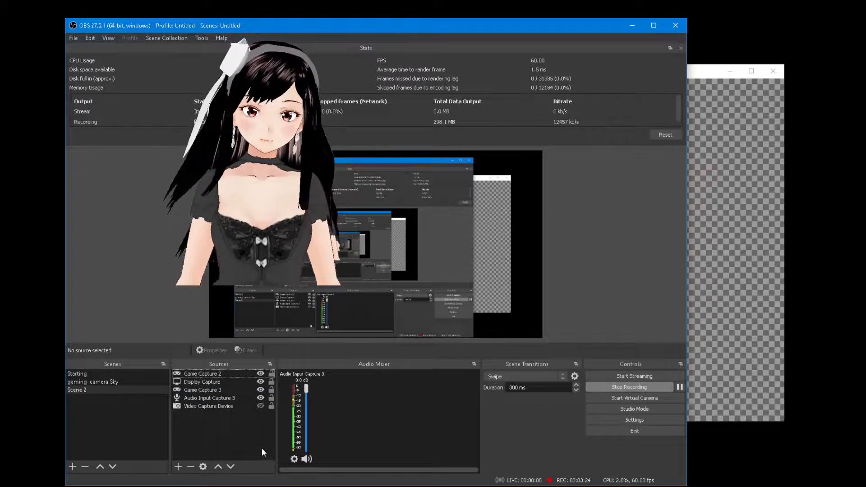
{"action": "left_click", "coordinate": [174, 468]}
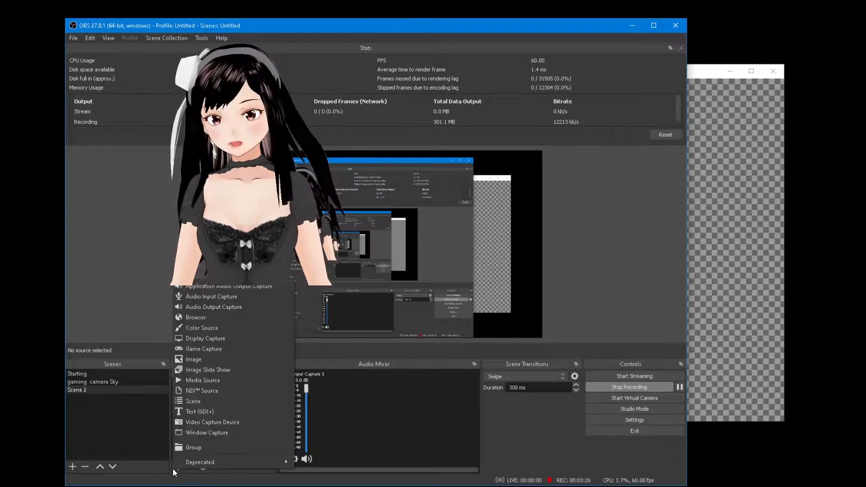
{"action": "left_click", "coordinate": [229, 348]}
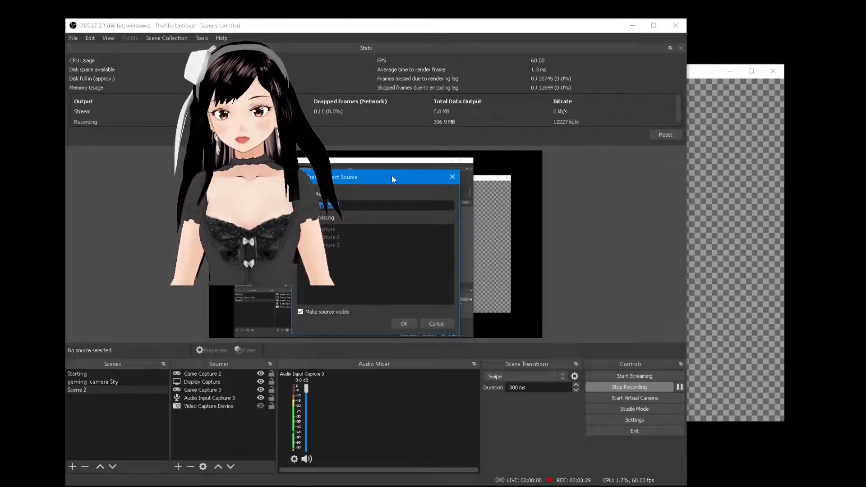
{"action": "left_click_drag", "start_coordinate": [391, 174], "coordinate": [618, 176]}
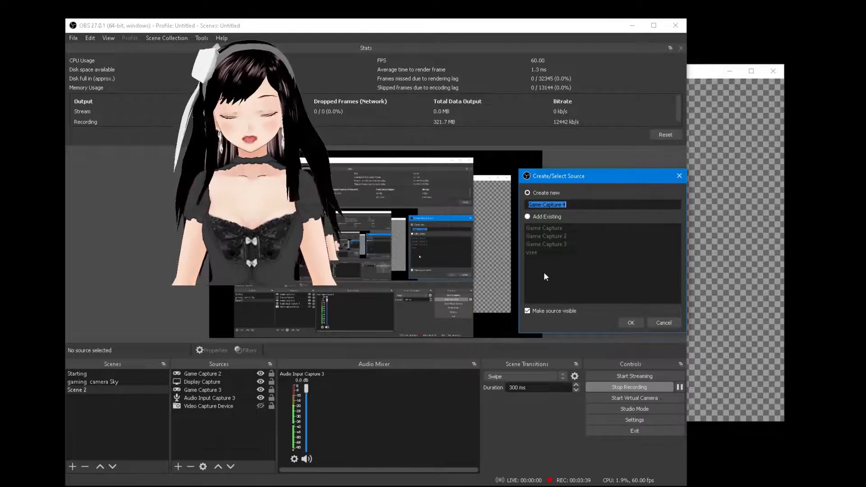
{"action": "left_click", "coordinate": [548, 219]}
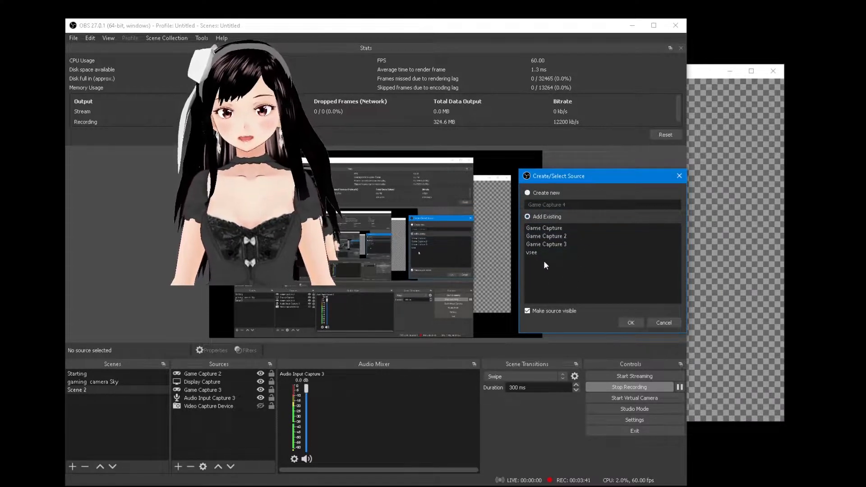
{"action": "left_click", "coordinate": [658, 324]}
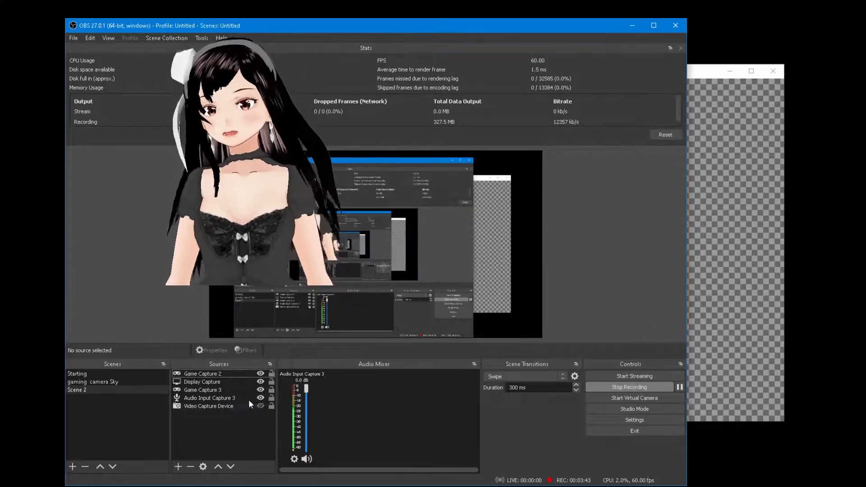
- Open Game Capture 2's properties and shrink the capture slightly in the preview
{"action": "double_click", "coordinate": [224, 375]}
{"action": "left_click_drag", "start_coordinate": [375, 77], "coordinate": [677, 54]}
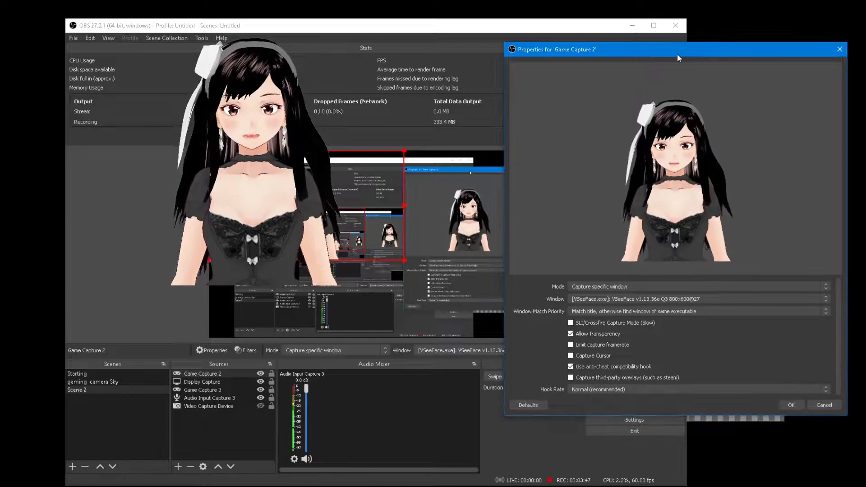
{"action": "left_click_drag", "start_coordinate": [404, 205], "coordinate": [378, 205]}
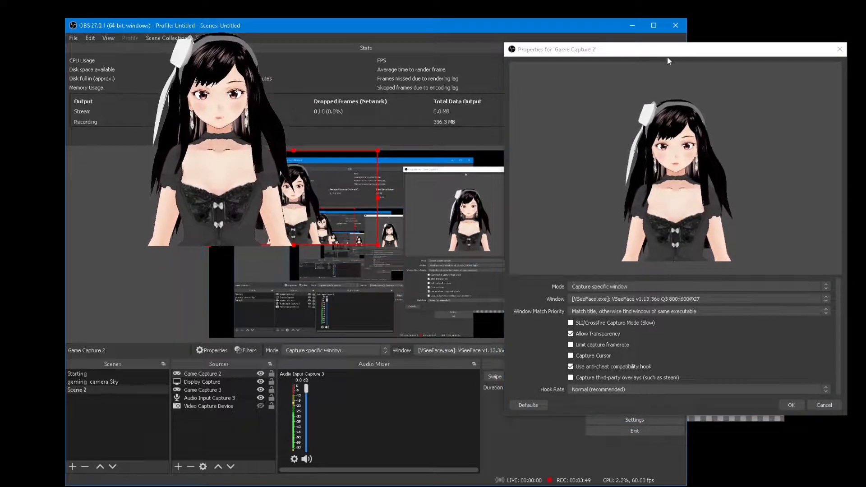
{"action": "left_click_drag", "start_coordinate": [675, 56], "coordinate": [596, 54]}
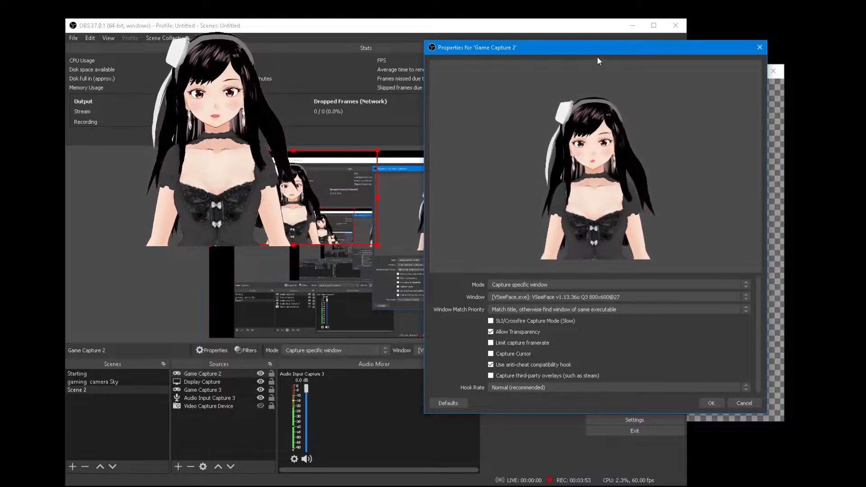
{"action": "left_click_drag", "start_coordinate": [597, 50], "coordinate": [654, 50]}
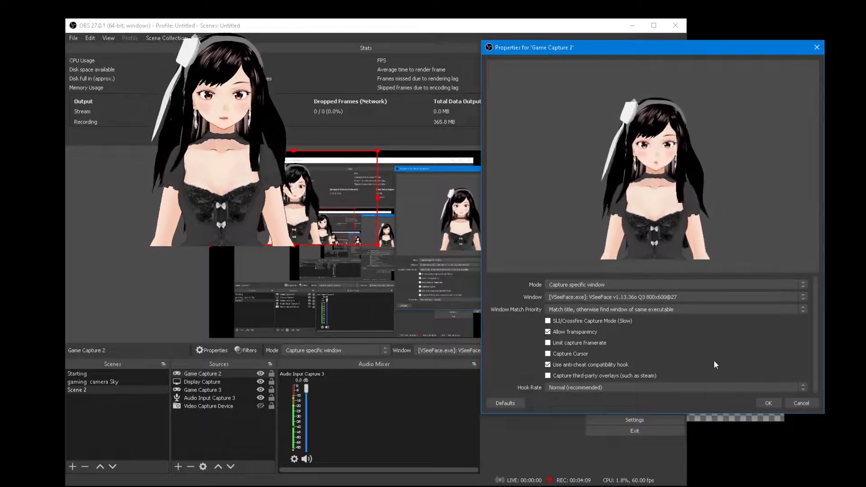
- Enable Allow Transparency, leave Capture Cursor unchecked, and save the Game Capture 2 properties
{"action": "left_click", "coordinate": [567, 332]}
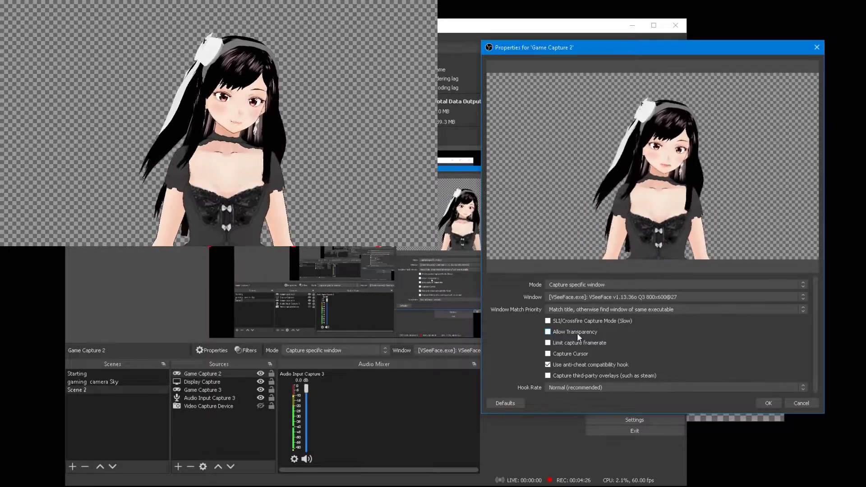
{"action": "left_click", "coordinate": [577, 333]}
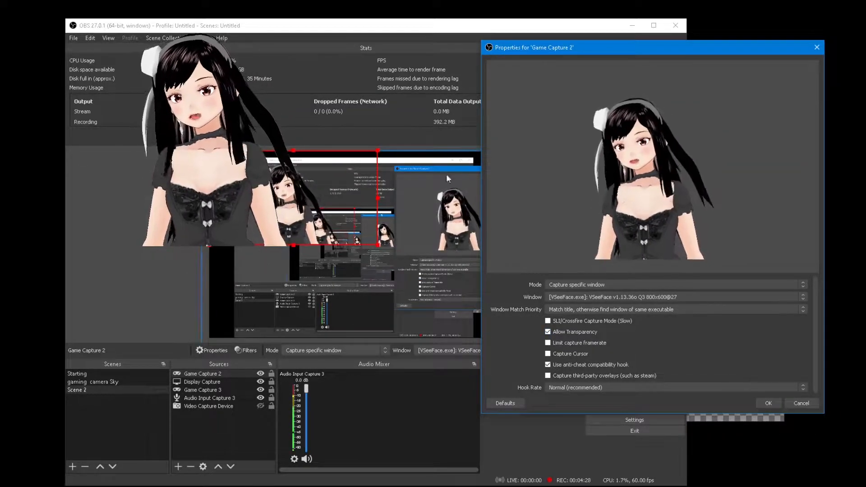
{"action": "left_click", "coordinate": [299, 205]}
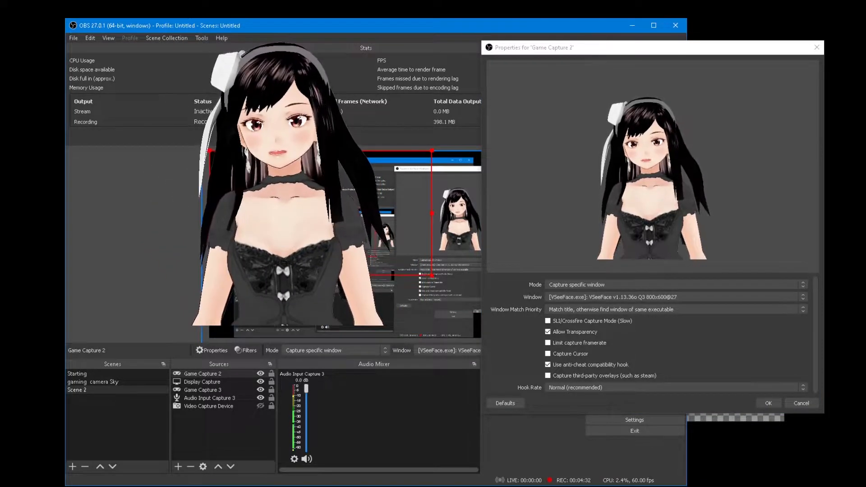
{"action": "left_click", "coordinate": [549, 334]}
{"action": "left_click", "coordinate": [549, 333]}
{"action": "left_click", "coordinate": [549, 333]}
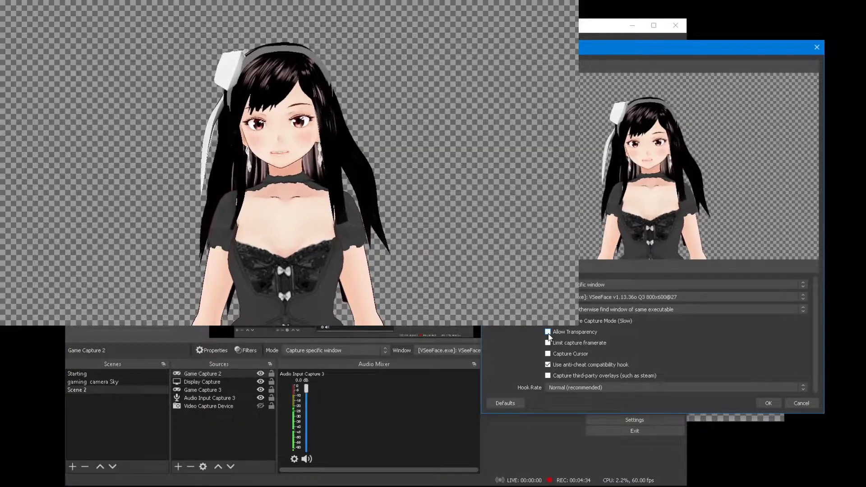
{"action": "left_click", "coordinate": [548, 334]}
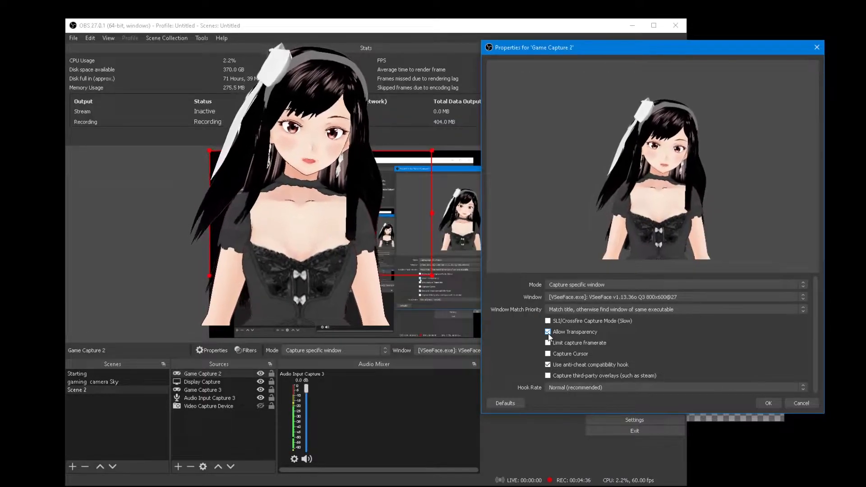
{"action": "left_click", "coordinate": [551, 355]}
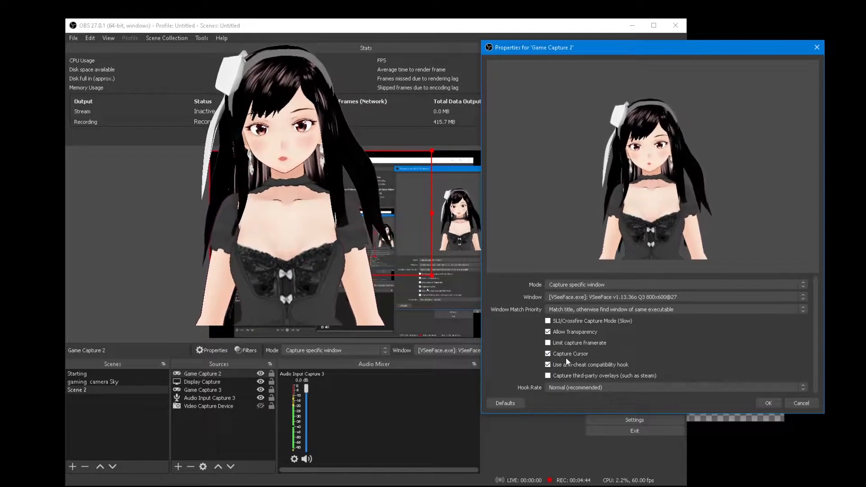
{"action": "left_click", "coordinate": [556, 355]}
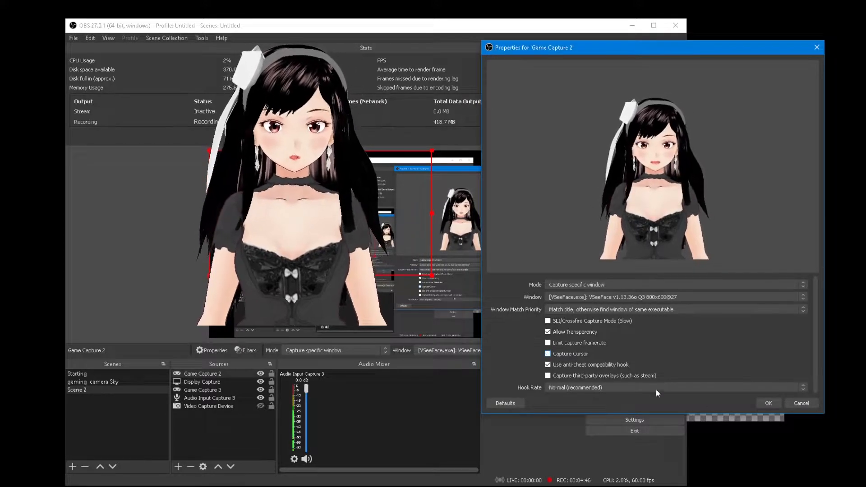
{"action": "left_click", "coordinate": [767, 403]}
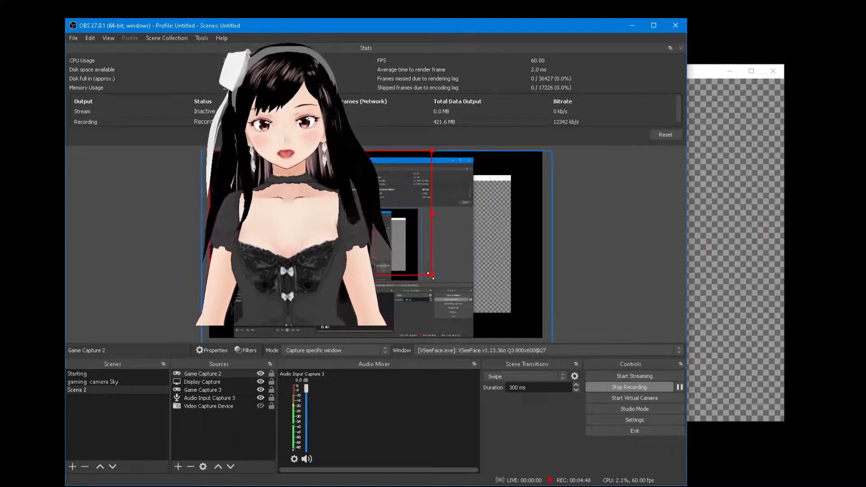
- Resize the avatar capture, then show VSeeFace's interface and scroll through its General settings
{"action": "left_click_drag", "start_coordinate": [514, 322], "coordinate": [387, 264]}
{"action": "left_click", "coordinate": [748, 264]}
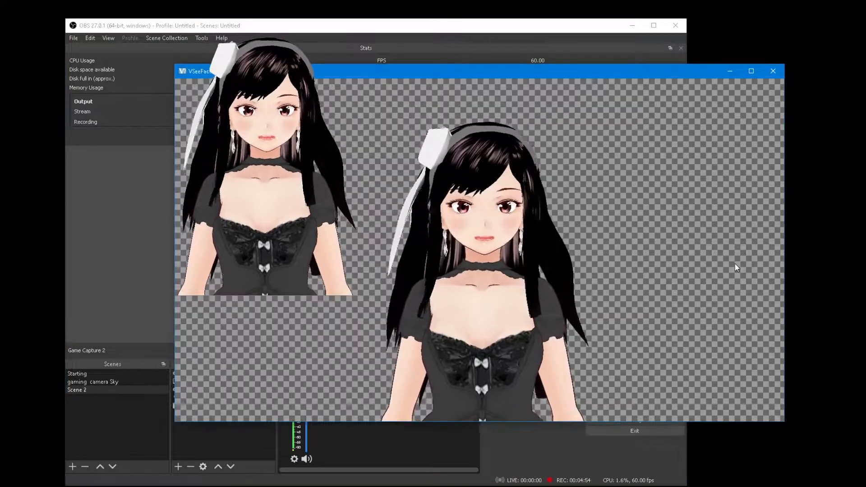
{"action": "left_click", "coordinate": [773, 390]}
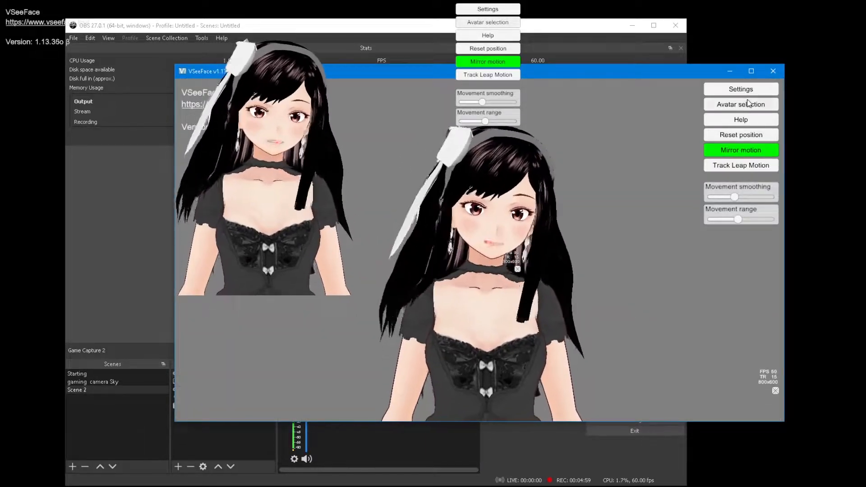
{"action": "left_click", "coordinate": [740, 89]}
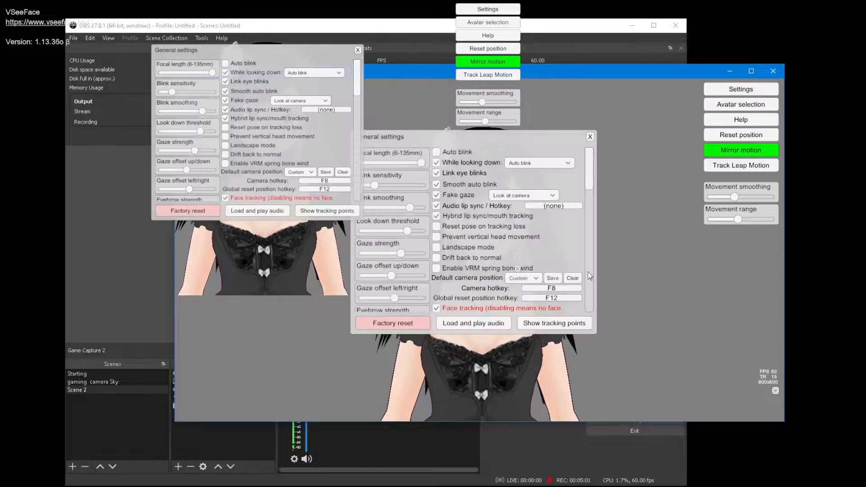
{"action": "scroll", "coordinate": [589, 272], "scroll_direction": "down", "scroll_amount": 10}
{"action": "scroll", "coordinate": [588, 267], "scroll_direction": "down", "scroll_amount": 5}
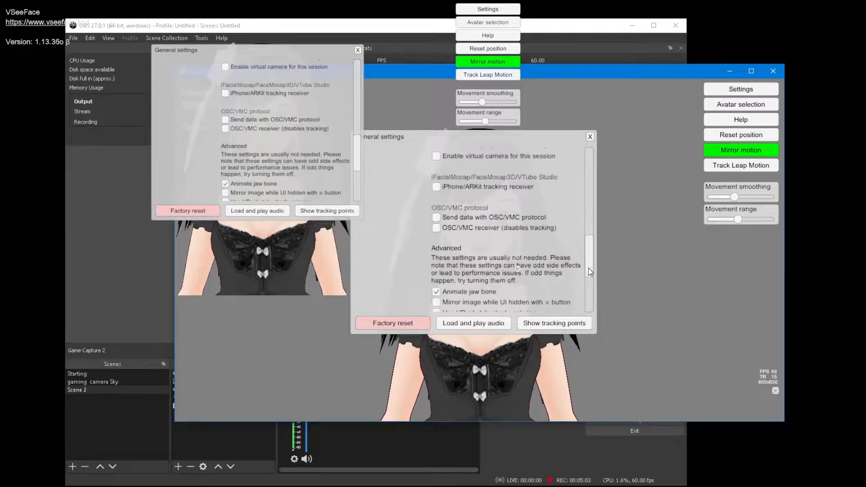
- Shrink the Game Capture 2 avatar and place it at the preview's lower right
{"action": "left_click", "coordinate": [226, 431]}
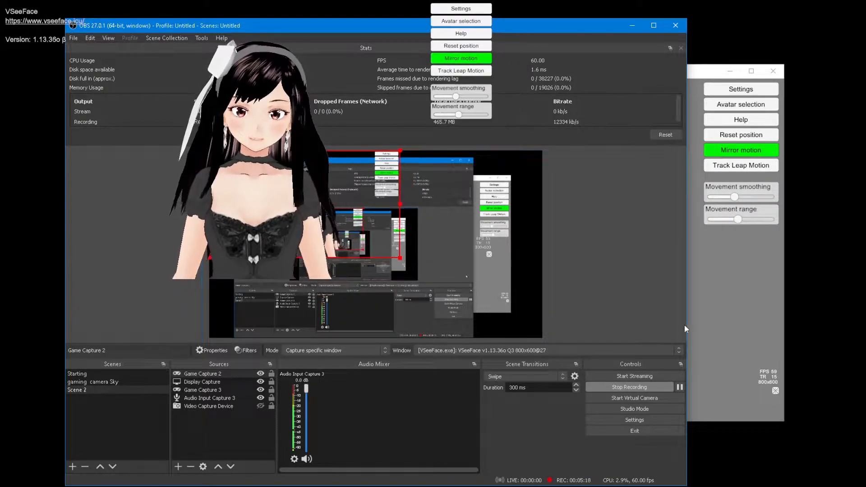
{"action": "left_click_drag", "start_coordinate": [352, 212], "coordinate": [352, 292]}
{"action": "mouse_move", "coordinate": [400, 337]}
{"action": "left_mouse_down"}
{"action": "mouse_move", "coordinate": [365, 318]}
{"action": "mouse_move", "coordinate": [388, 332]}
{"action": "left_mouse_up"}
{"action": "left_click_drag", "start_coordinate": [293, 288], "coordinate": [476, 293]}
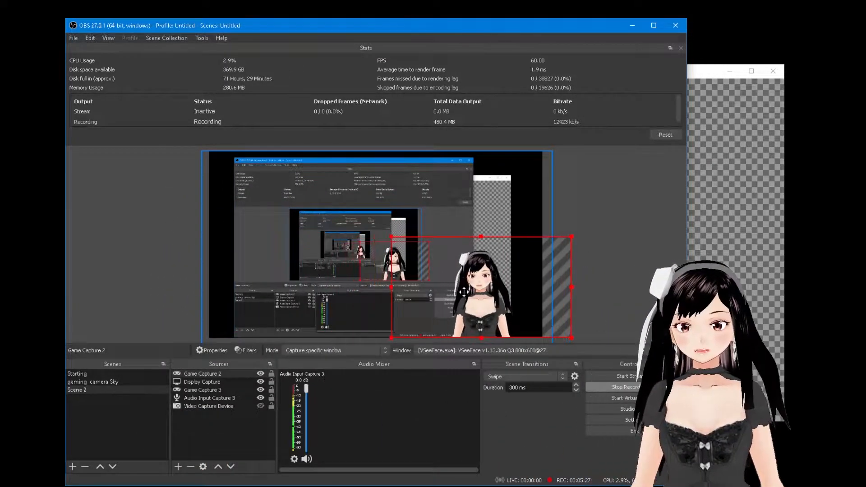
- Open the Video Capture Device's properties with VSeeFaceCamera chosen as its device
{"action": "left_click", "coordinate": [182, 469]}
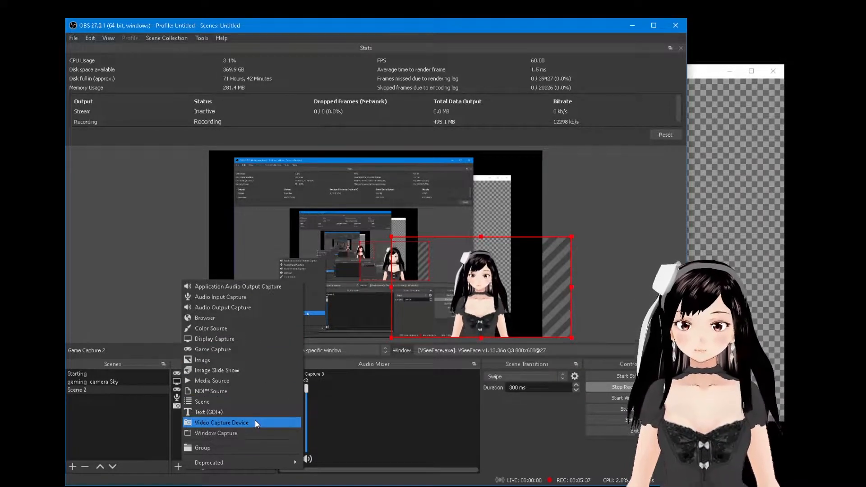
{"action": "left_click", "coordinate": [447, 427]}
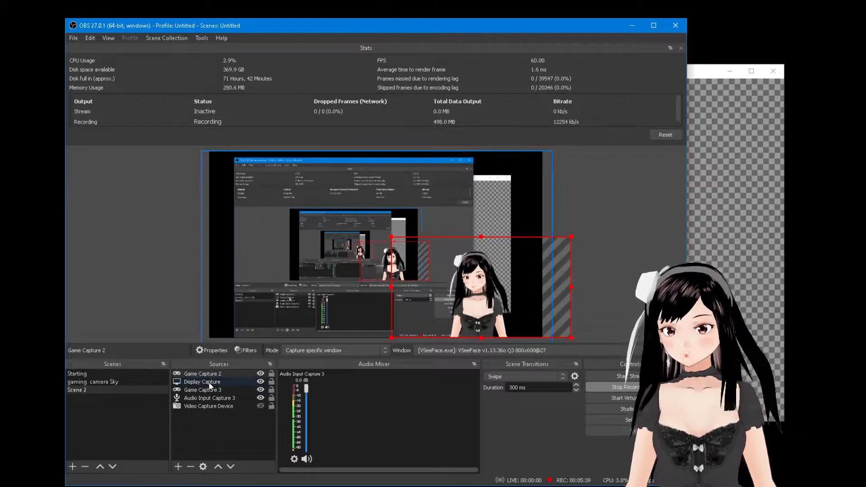
{"action": "left_click", "coordinate": [219, 408]}
{"action": "double_click", "coordinate": [218, 407]}
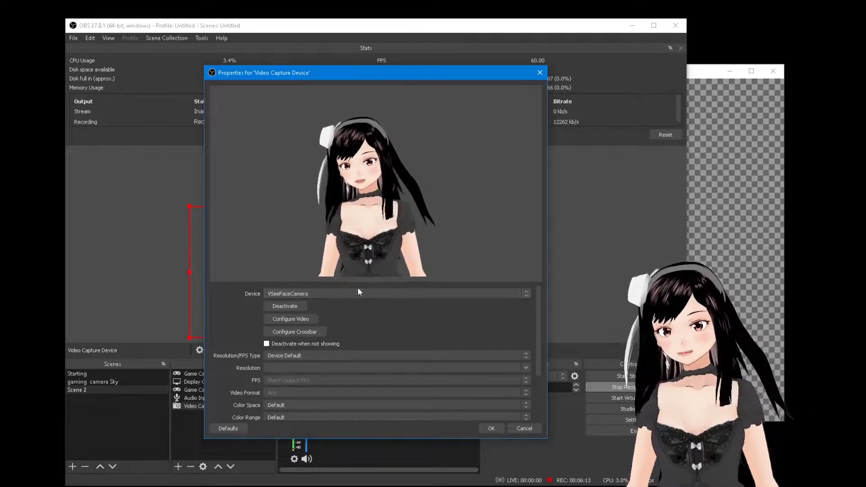
- Confirm VSeeFaceCamera, move Video Capture Device to the top of Sources, make it visible, and position it upper right
{"action": "left_click", "coordinate": [491, 429]}
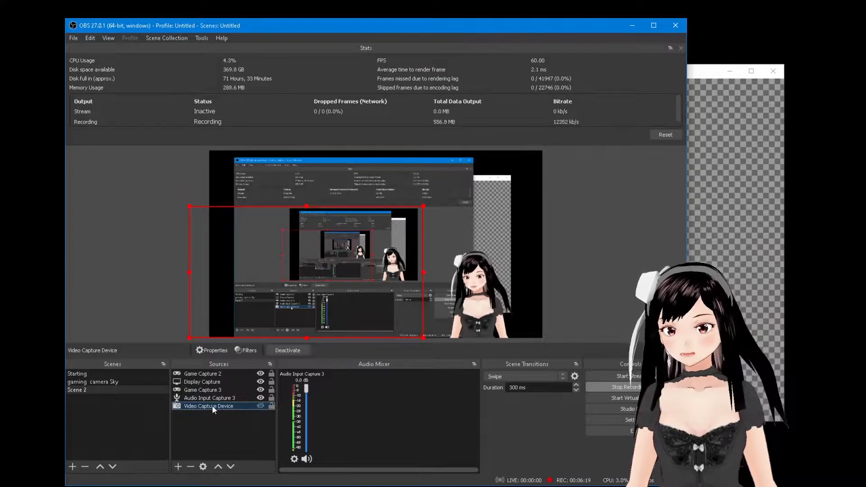
{"action": "left_click_drag", "start_coordinate": [213, 405], "coordinate": [222, 373]}
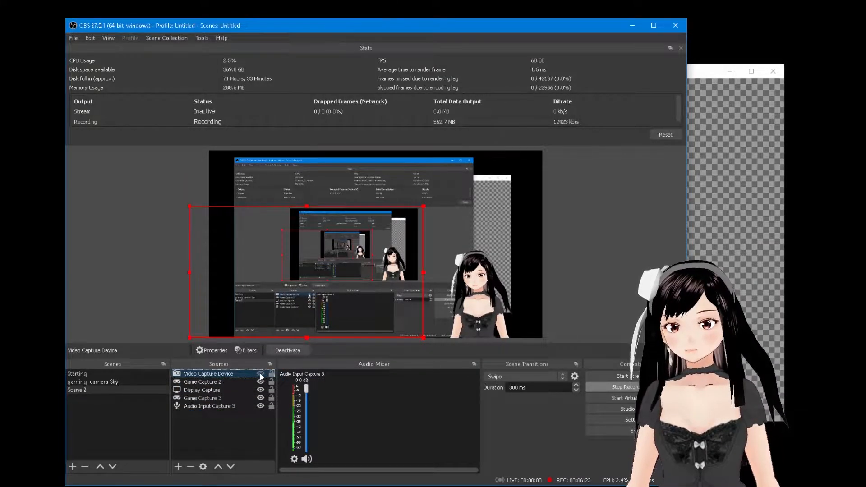
{"action": "left_click", "coordinate": [260, 374]}
{"action": "right_click", "coordinate": [235, 375]}
{"action": "left_click", "coordinate": [254, 359]}
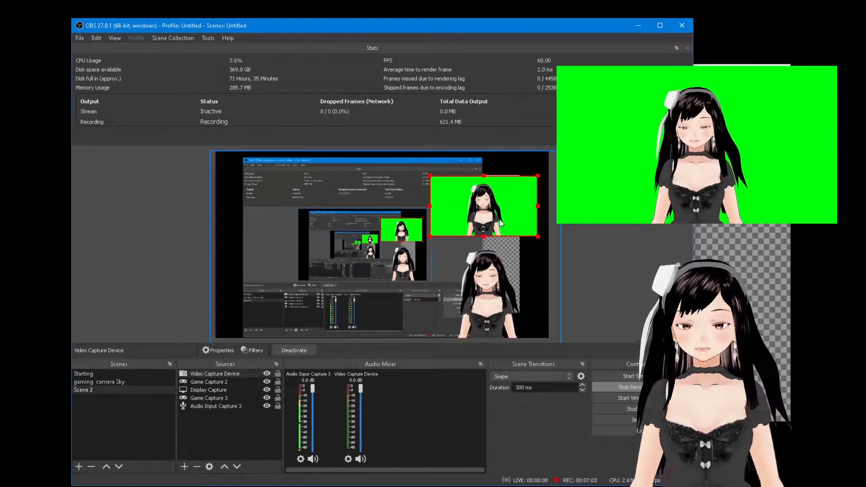
{"action": "left_click_drag", "start_coordinate": [456, 200], "coordinate": [479, 202]}
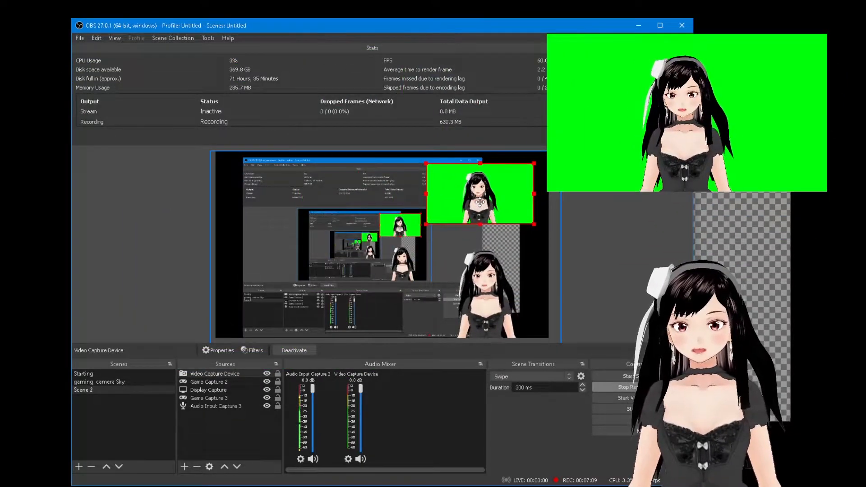
{"action": "left_click", "coordinate": [201, 375]}
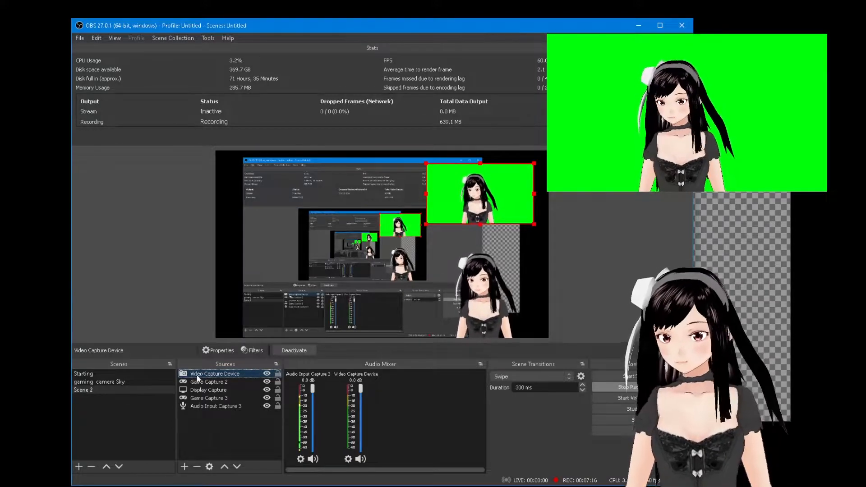
- Add a Chroma Key effect filter to the Video Capture Device
{"action": "right_click", "coordinate": [223, 375]}
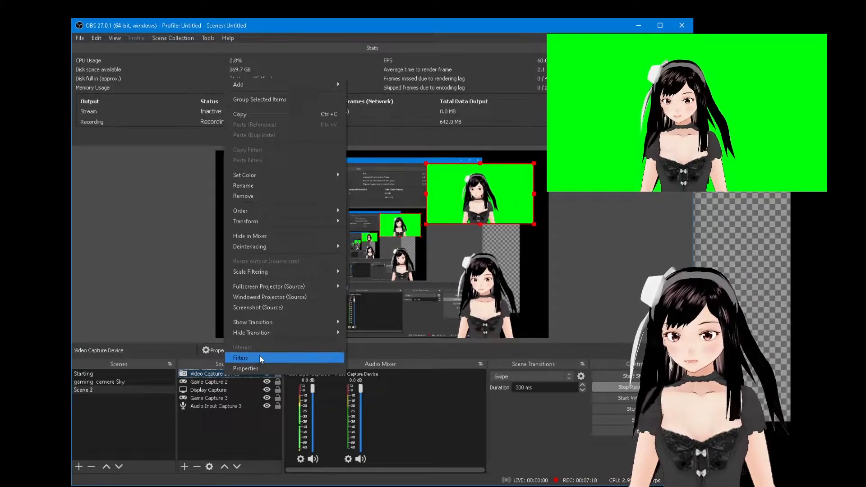
{"action": "left_click", "coordinate": [272, 357]}
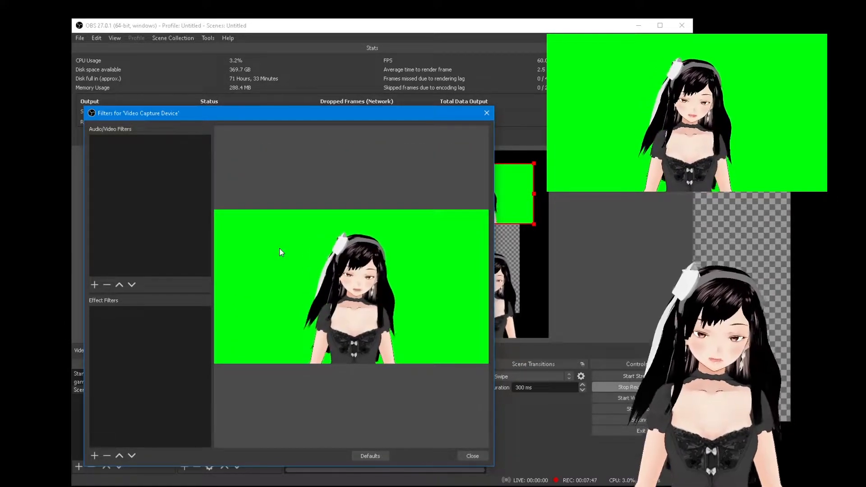
{"action": "left_click", "coordinate": [95, 456]}
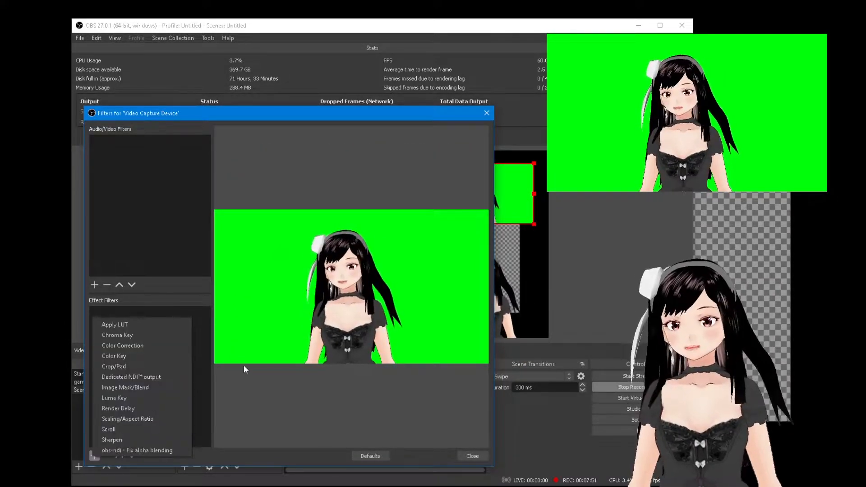
{"action": "left_click", "coordinate": [274, 412]}
{"action": "left_click", "coordinate": [95, 456]}
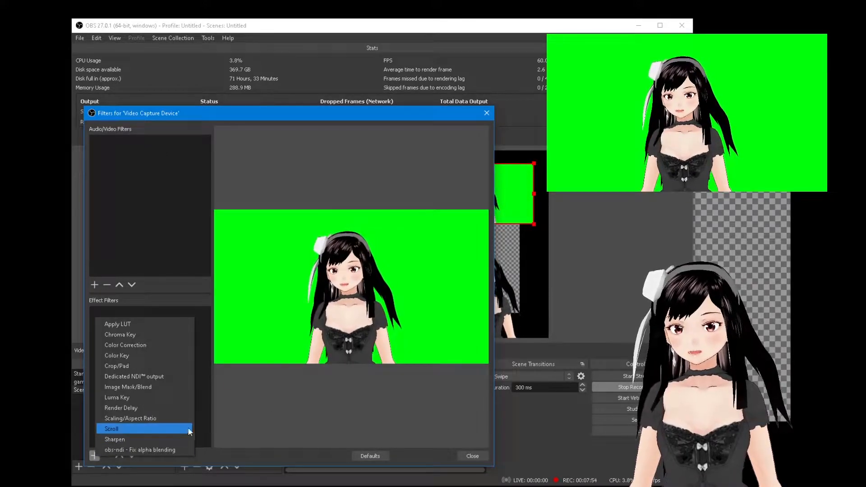
{"action": "left_click", "coordinate": [152, 335]}
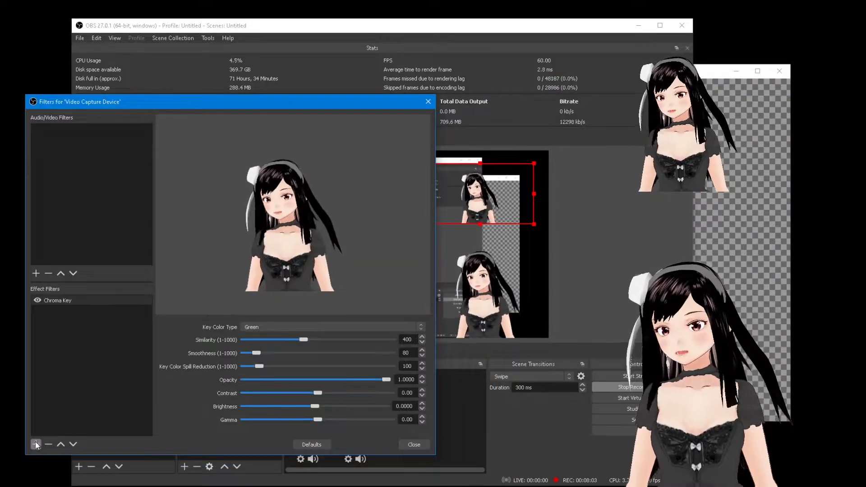
- Add a Luma Key filter and switch off the Chroma Key filter
{"action": "left_click", "coordinate": [36, 444]}
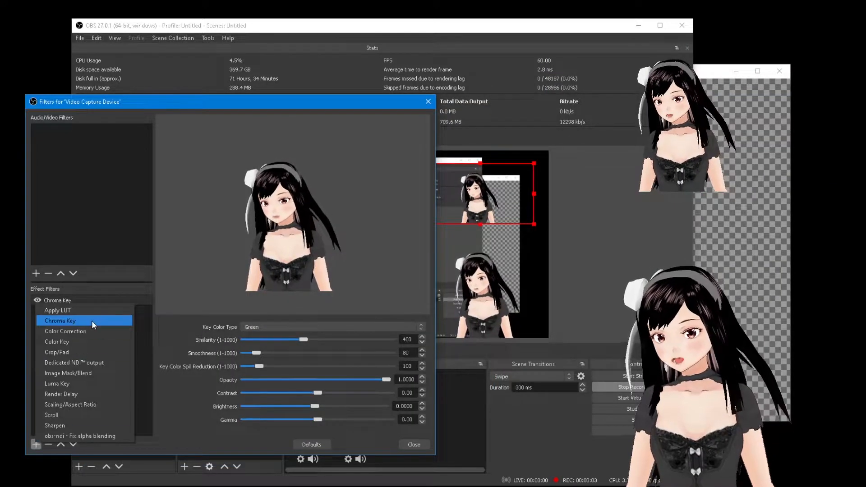
{"action": "left_click", "coordinate": [99, 383]}
{"action": "left_click", "coordinate": [196, 292]}
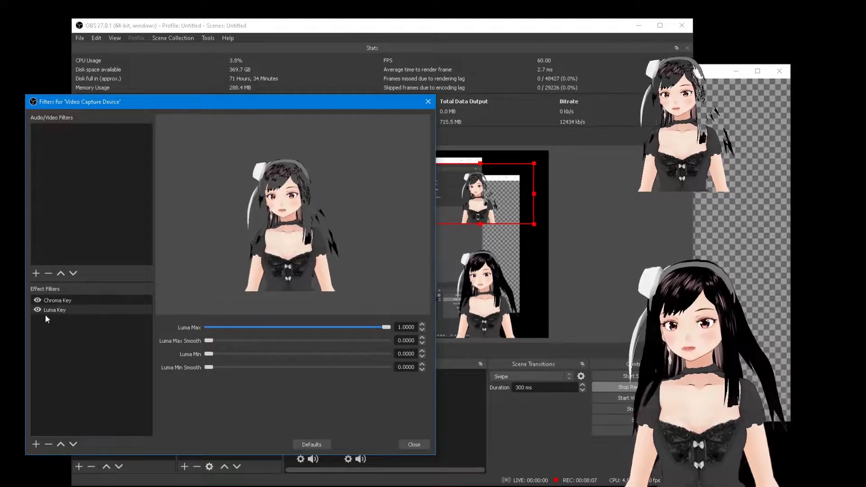
{"action": "left_click", "coordinate": [37, 300]}
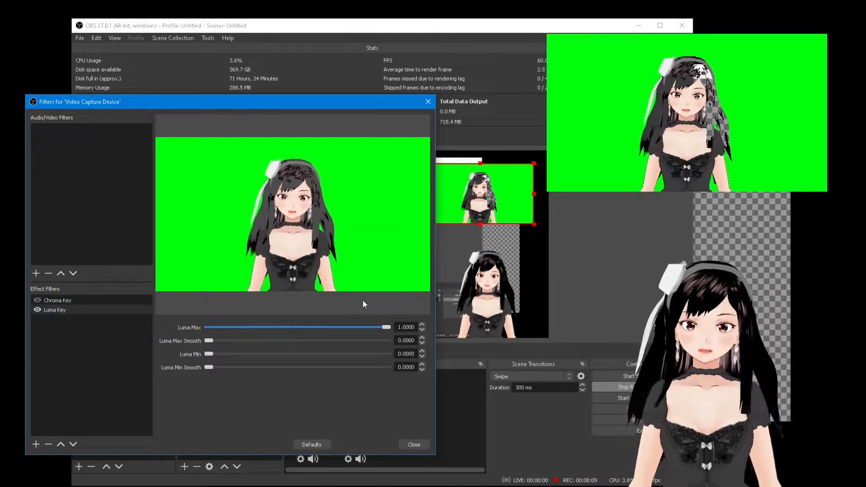
- Test lowering Luma Max, return it to 1.0000, and switch off the Luma Key filter
{"action": "left_click_drag", "start_coordinate": [386, 328], "coordinate": [344, 331]}
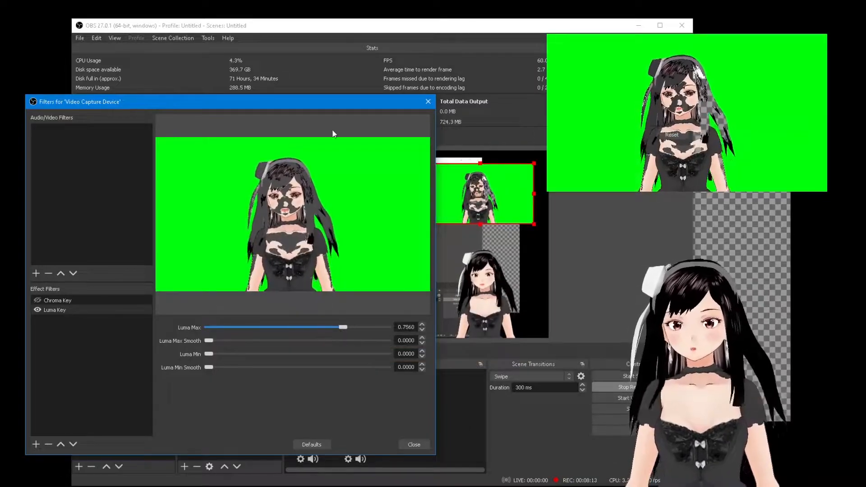
{"action": "left_click_drag", "start_coordinate": [321, 102], "coordinate": [697, 250]}
{"action": "left_click_drag", "start_coordinate": [716, 104], "coordinate": [265, 115]}
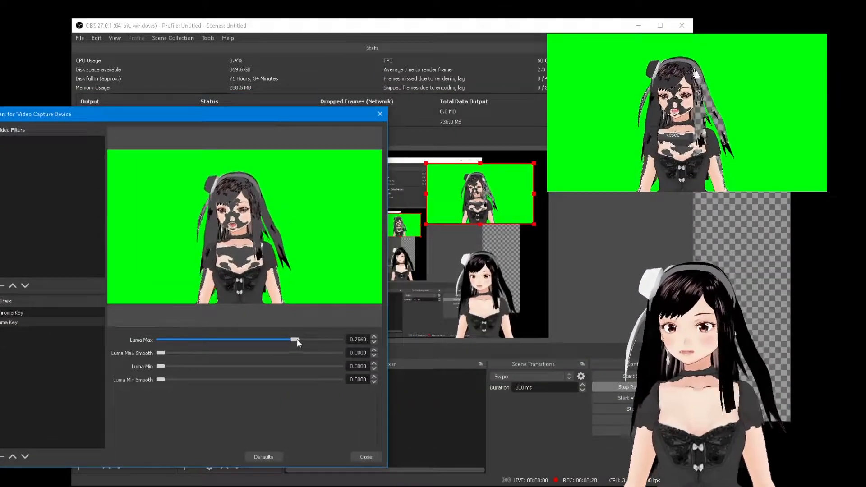
{"action": "left_click_drag", "start_coordinate": [296, 340], "coordinate": [346, 340]}
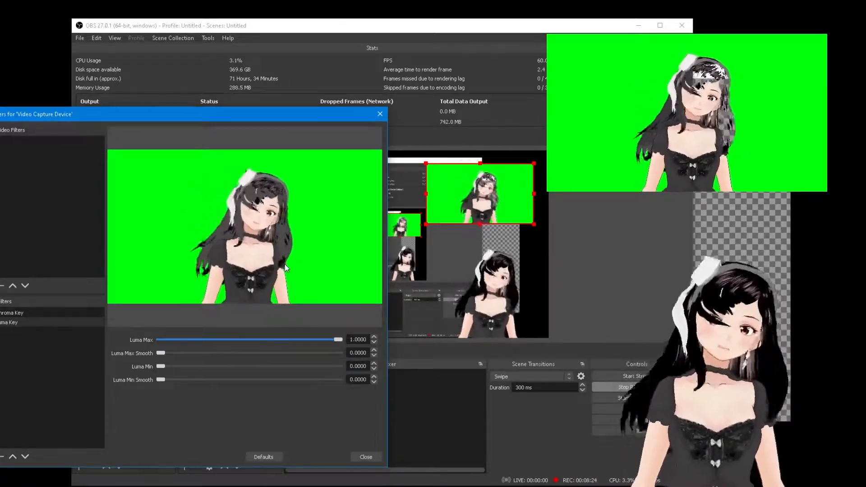
{"action": "left_click_drag", "start_coordinate": [231, 117], "coordinate": [272, 122]}
{"action": "left_click", "coordinate": [29, 327]}
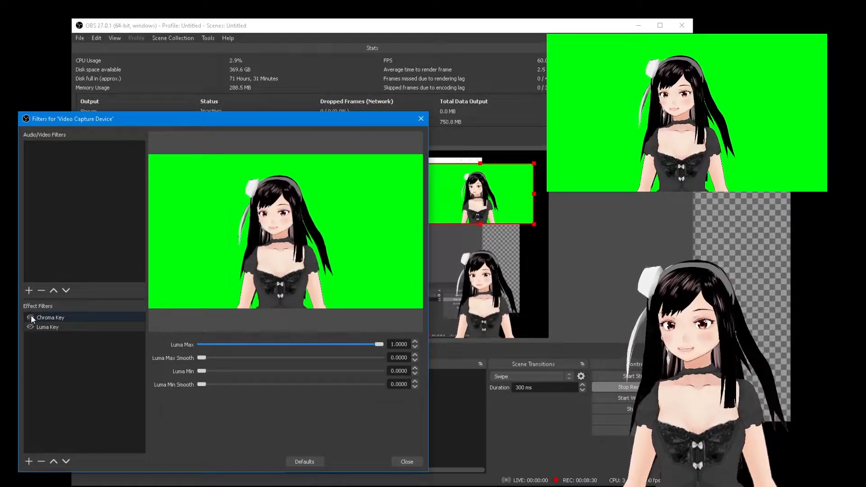
- Re-enable Chroma Key, keep Green as its key colour, and close the filters window
{"action": "left_click", "coordinate": [30, 316]}
{"action": "left_click", "coordinate": [57, 317]}
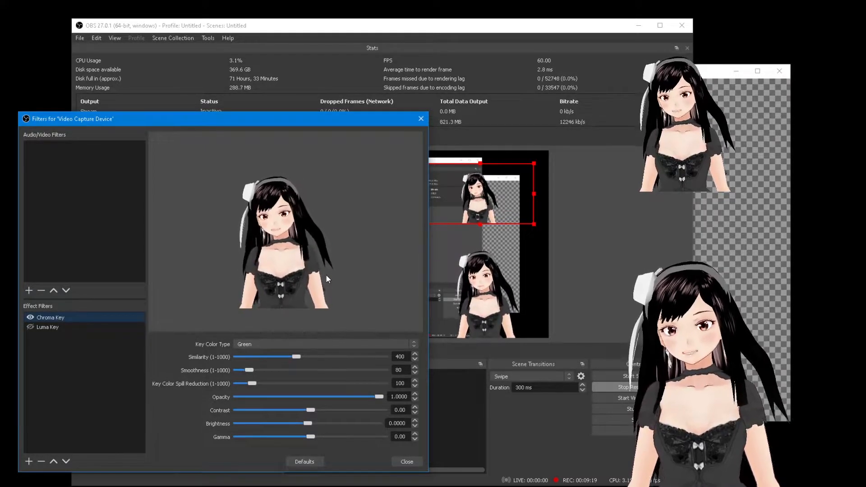
{"action": "left_click", "coordinate": [255, 343]}
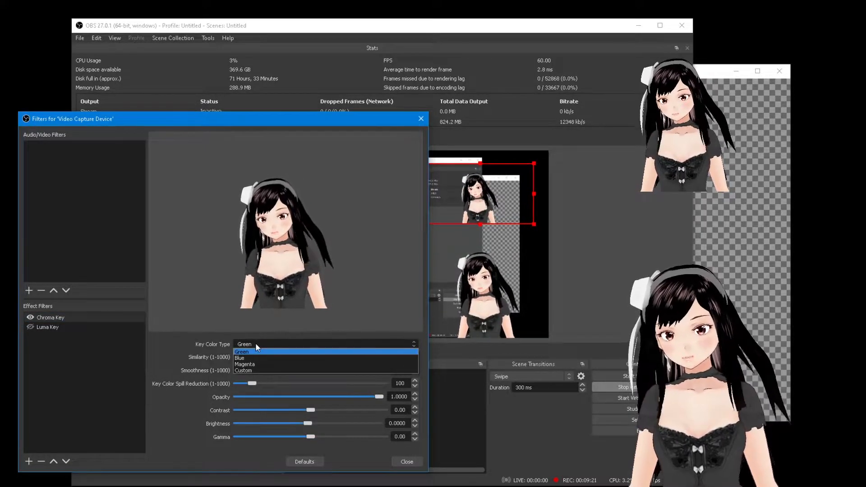
{"action": "left_click", "coordinate": [255, 343]}
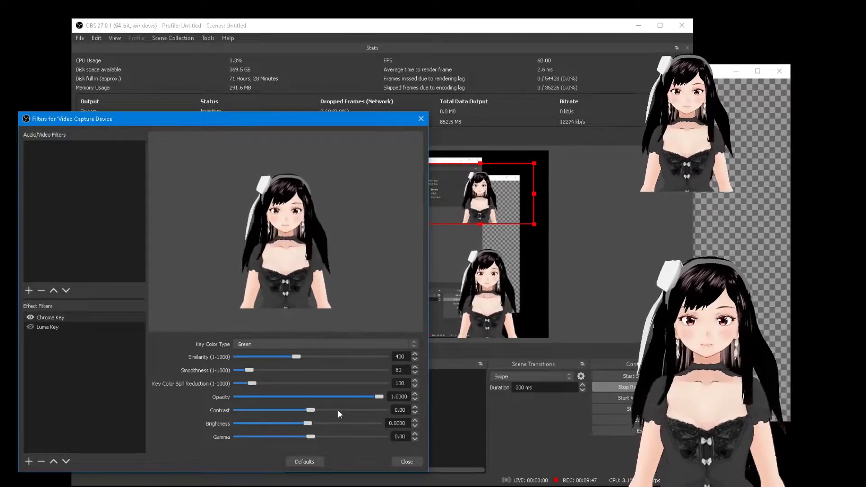
{"action": "left_click", "coordinate": [407, 461]}
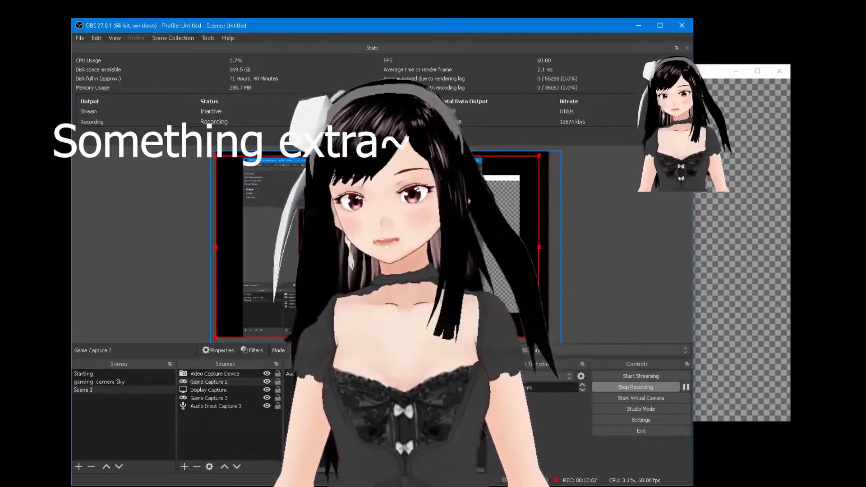
- Show VSeeFace's interface, then hide the Video Capture Device source in OBS
{"action": "left_click", "coordinate": [728, 246]}
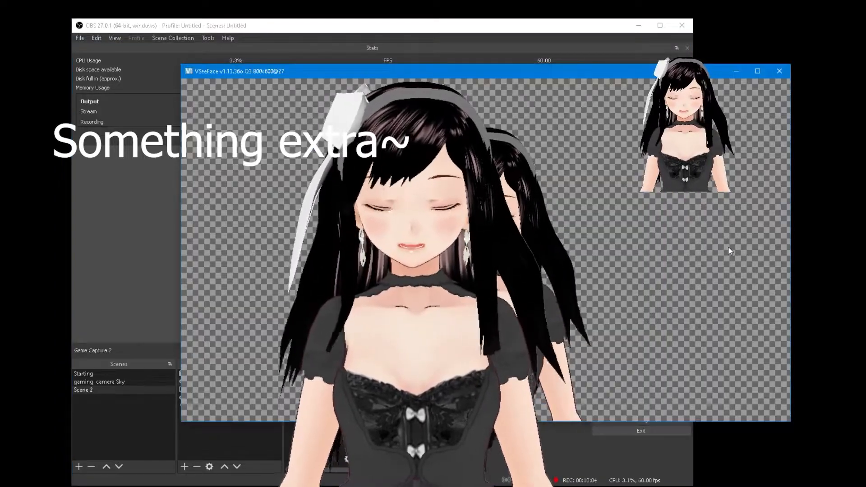
{"action": "left_click", "coordinate": [781, 390]}
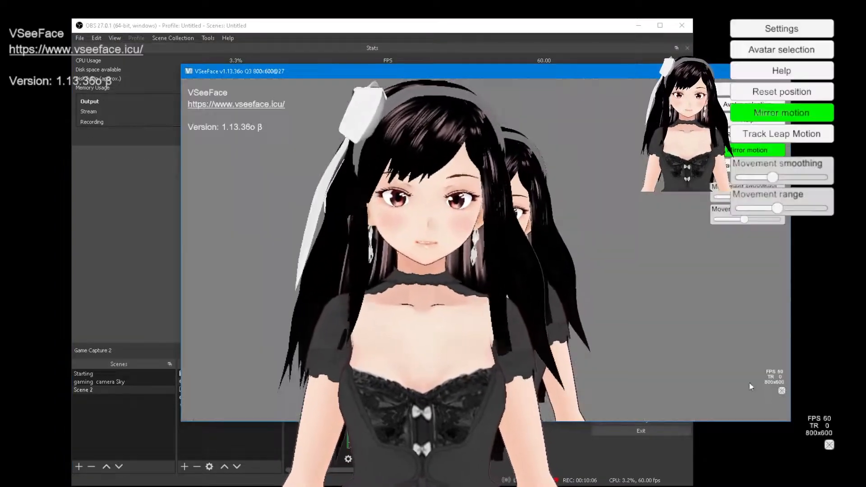
{"action": "left_click", "coordinate": [516, 31]}
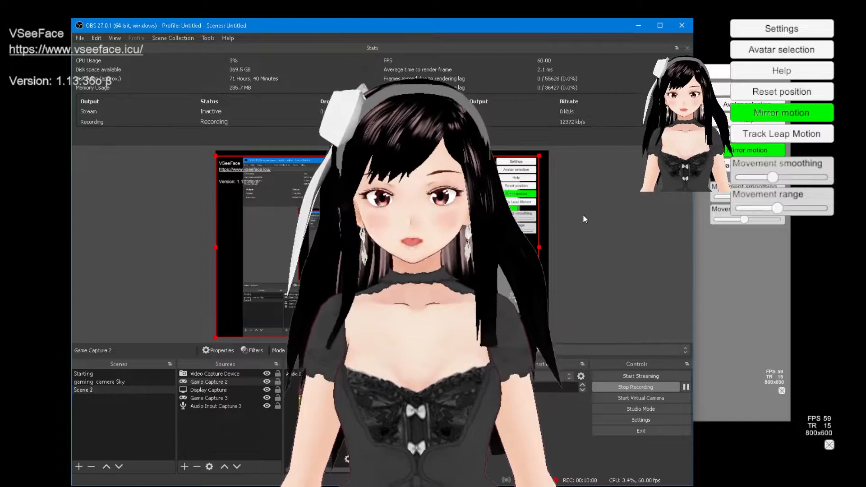
{"action": "left_click", "coordinate": [478, 253]}
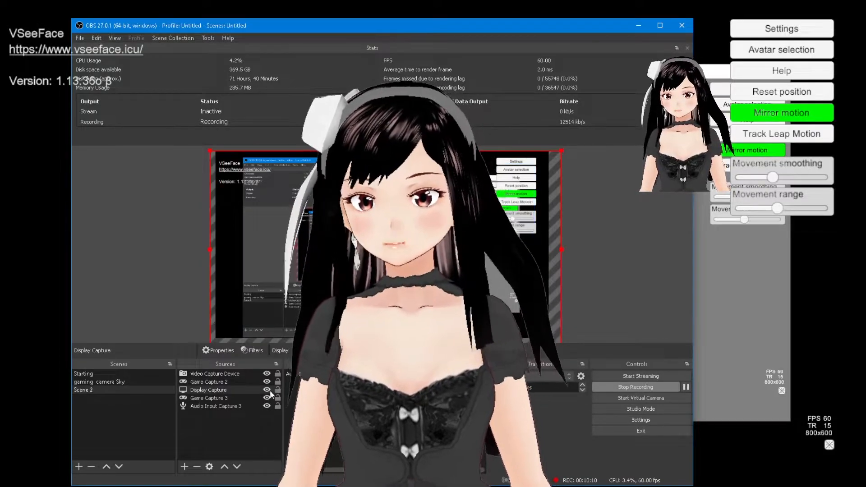
{"action": "left_click", "coordinate": [261, 374]}
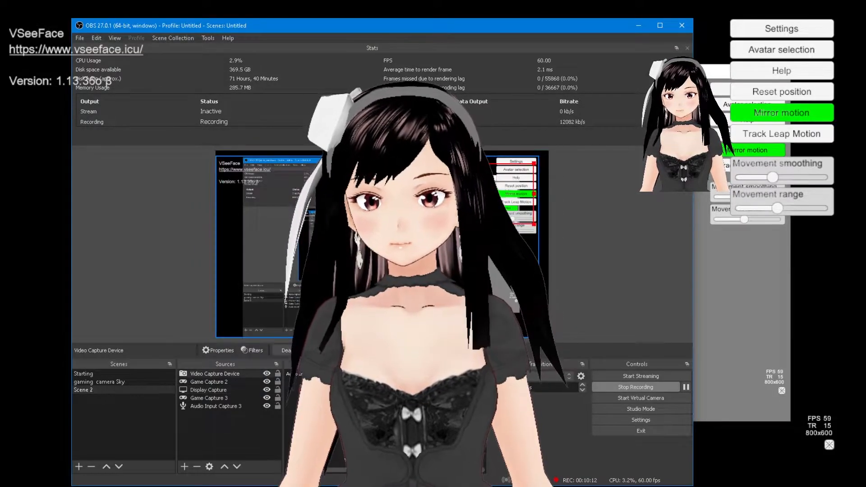
{"action": "left_click", "coordinate": [267, 373]}
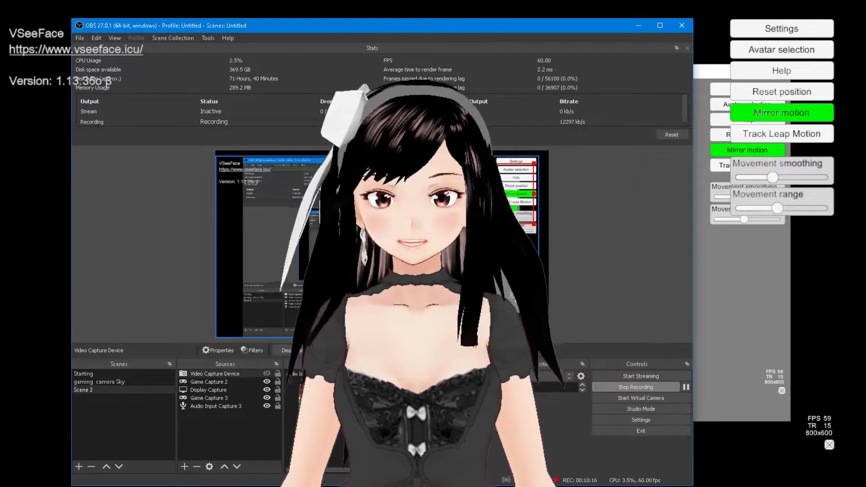
- Select Game Capture 2 and toggle VSeeFace's interface off and back on
{"action": "left_click", "coordinate": [215, 382]}
{"action": "left_click", "coordinate": [215, 390]}
{"action": "left_click", "coordinate": [214, 382]}
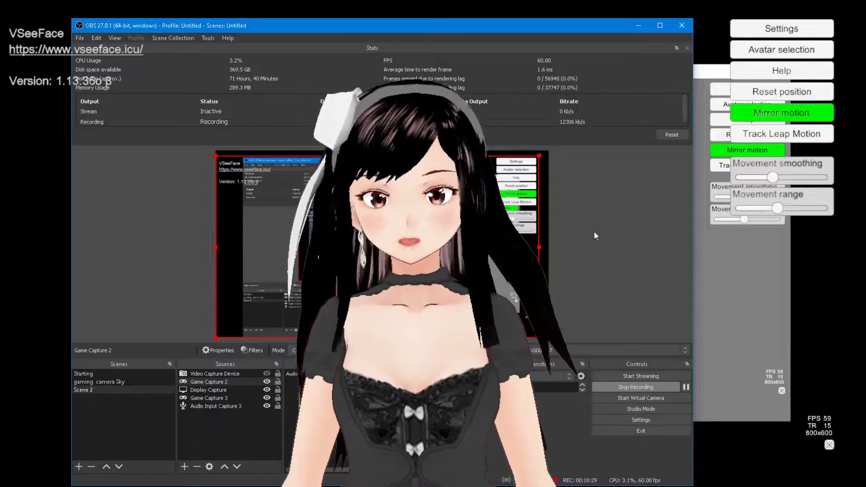
{"action": "left_click", "coordinate": [734, 293]}
{"action": "left_click", "coordinate": [782, 391]}
{"action": "left_click", "coordinate": [783, 391]}
{"action": "left_click", "coordinate": [117, 284]}
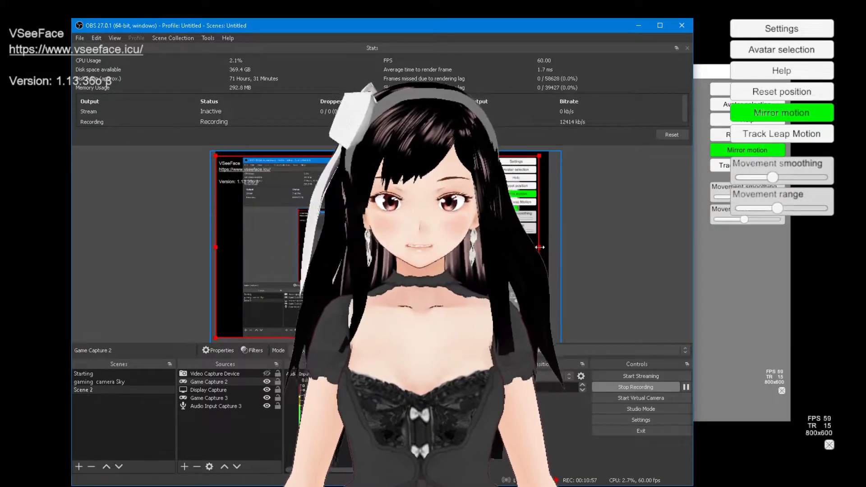
- Crop Game Capture 2 inward from its right and left edges, then move it rightward
{"action": "left_click_drag", "start_coordinate": [539, 247], "coordinate": [503, 247]}
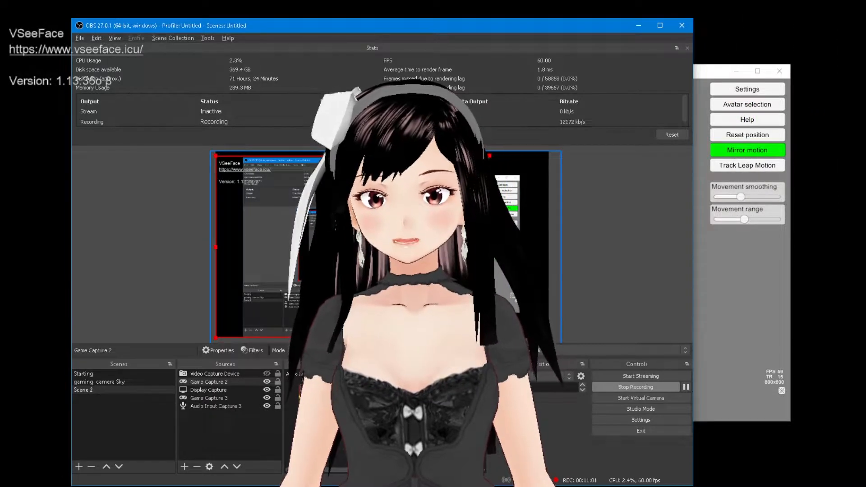
{"action": "left_click_drag", "start_coordinate": [213, 245], "coordinate": [263, 245]}
{"action": "left_click_drag", "start_coordinate": [384, 247], "coordinate": [413, 248]}
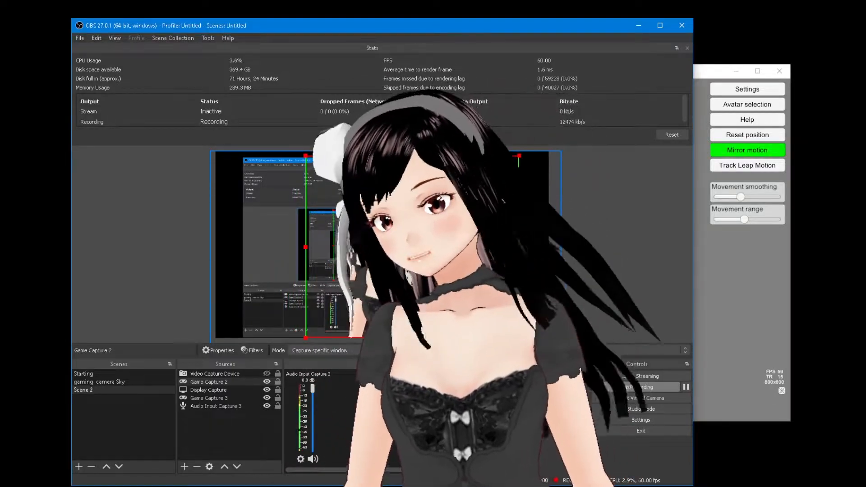